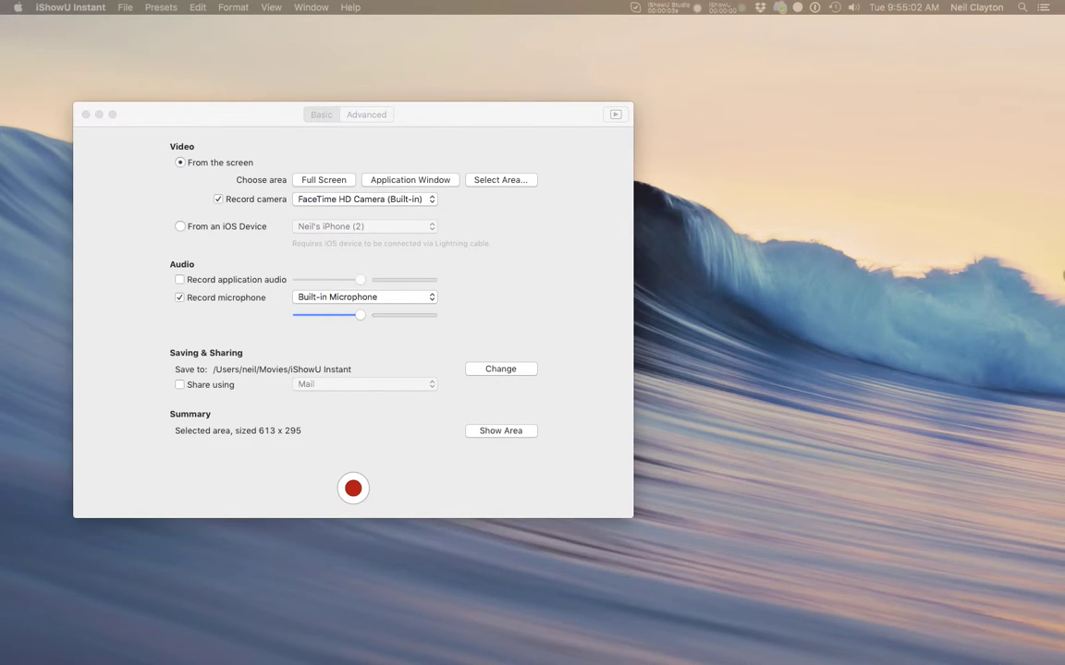
# Switch the capture area to Full Screen (1600 x 1000) and preview its outline with Show Area
pyautogui.click(498, 244)
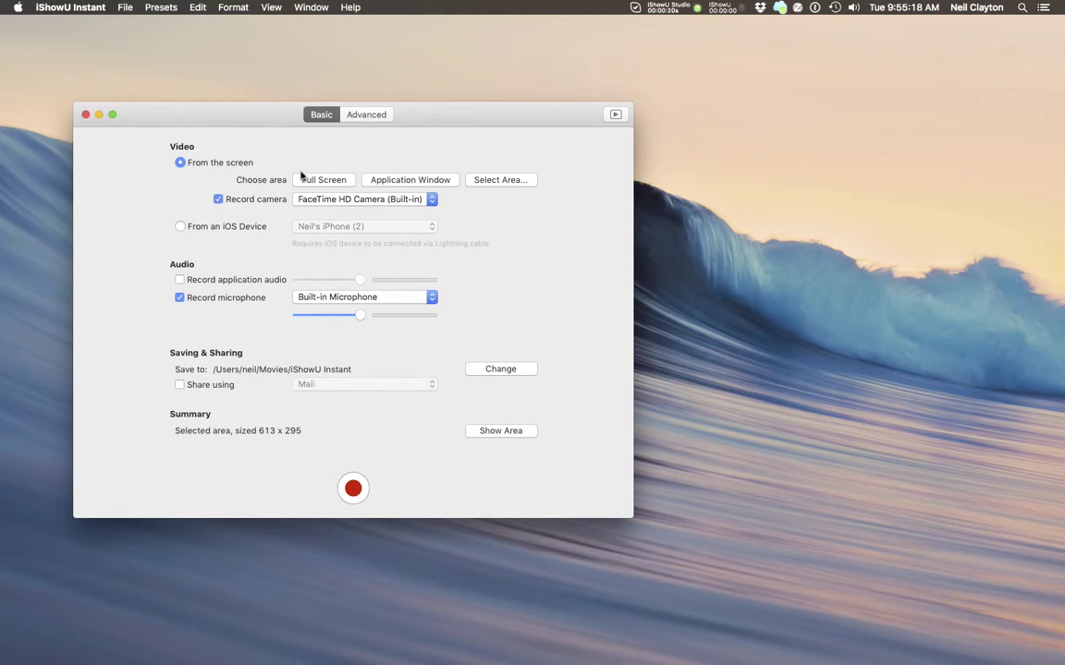
pyautogui.click(304, 178)
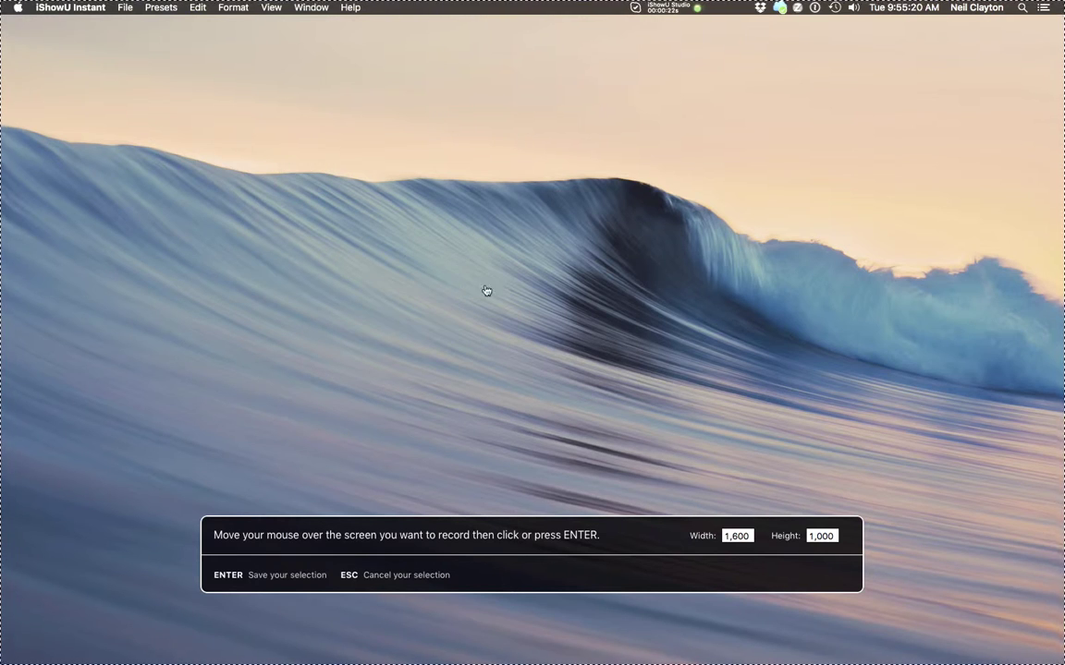
pyautogui.click(729, 408)
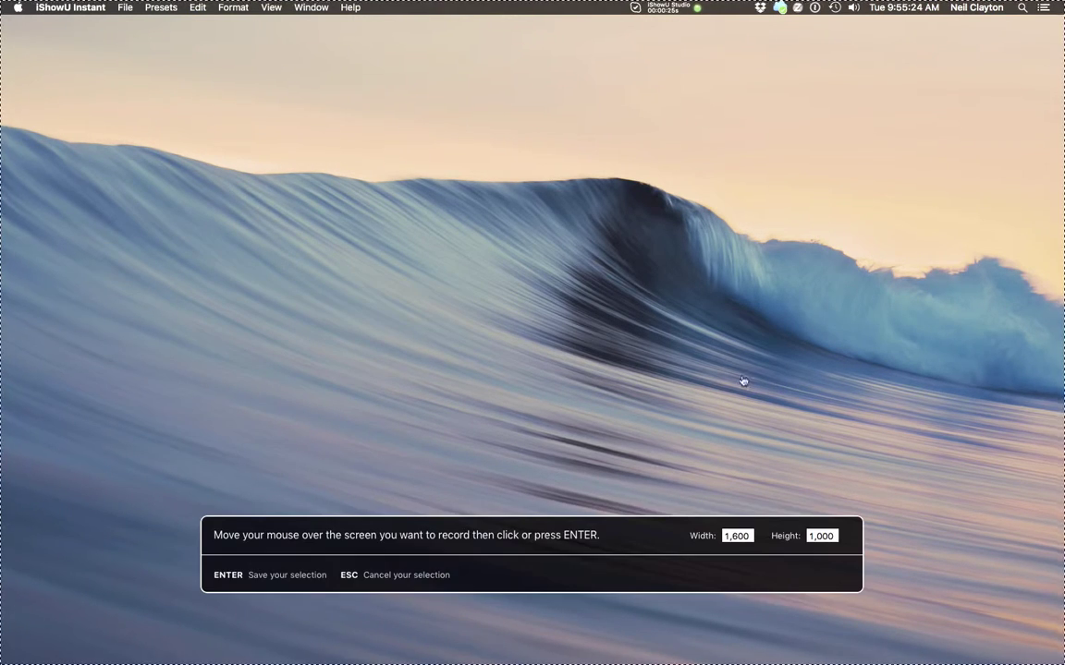
pyautogui.click(466, 372)
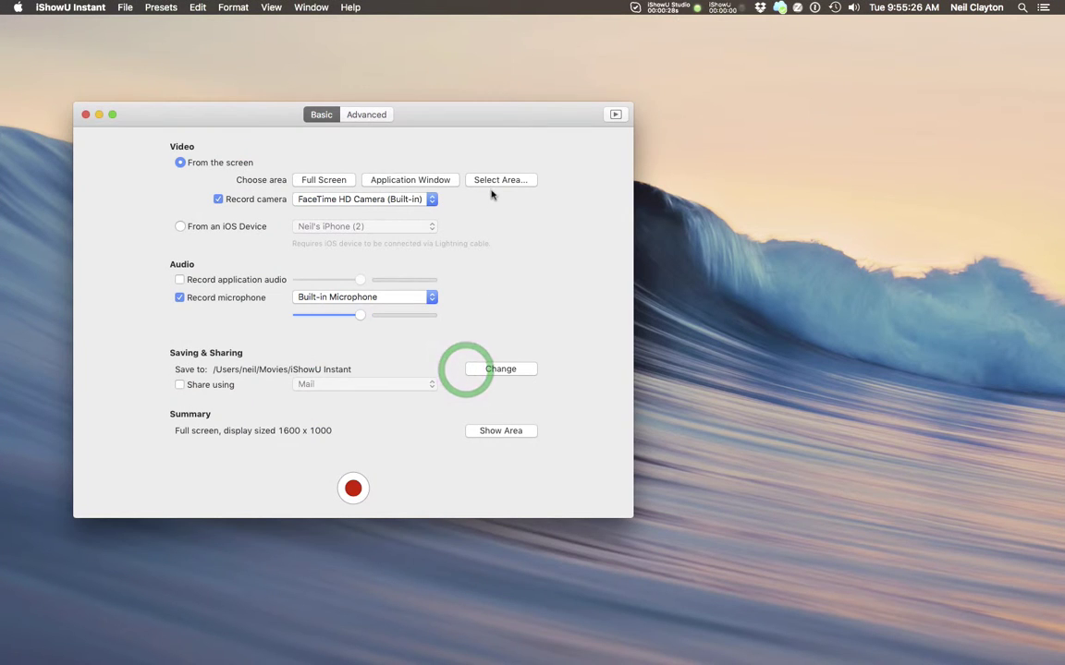
pyautogui.click(507, 432)
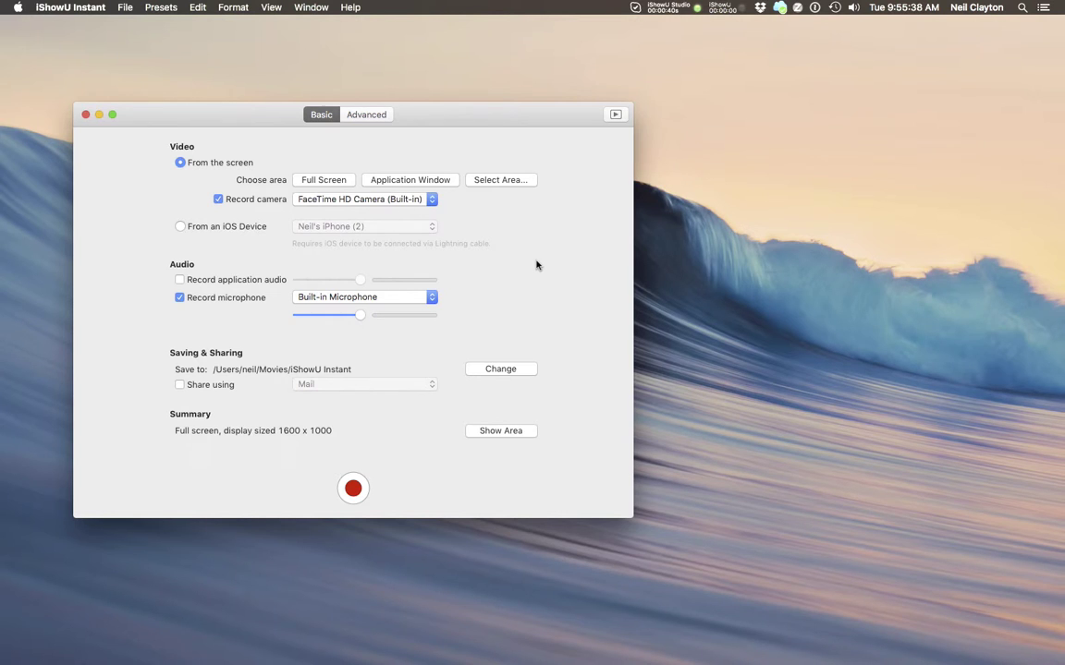
# Preview the capture outline again and arrange the Terminal htop and Activity Monitor windows
pyautogui.click(474, 434)
pyautogui.press('super+Tab')
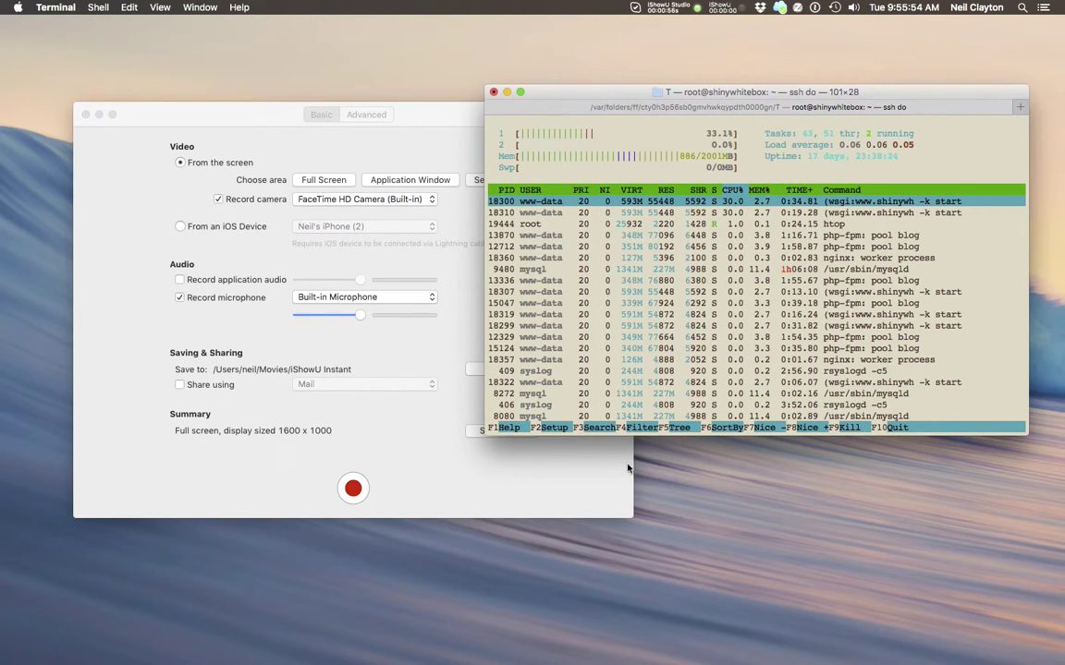
pyautogui.click(534, 429)
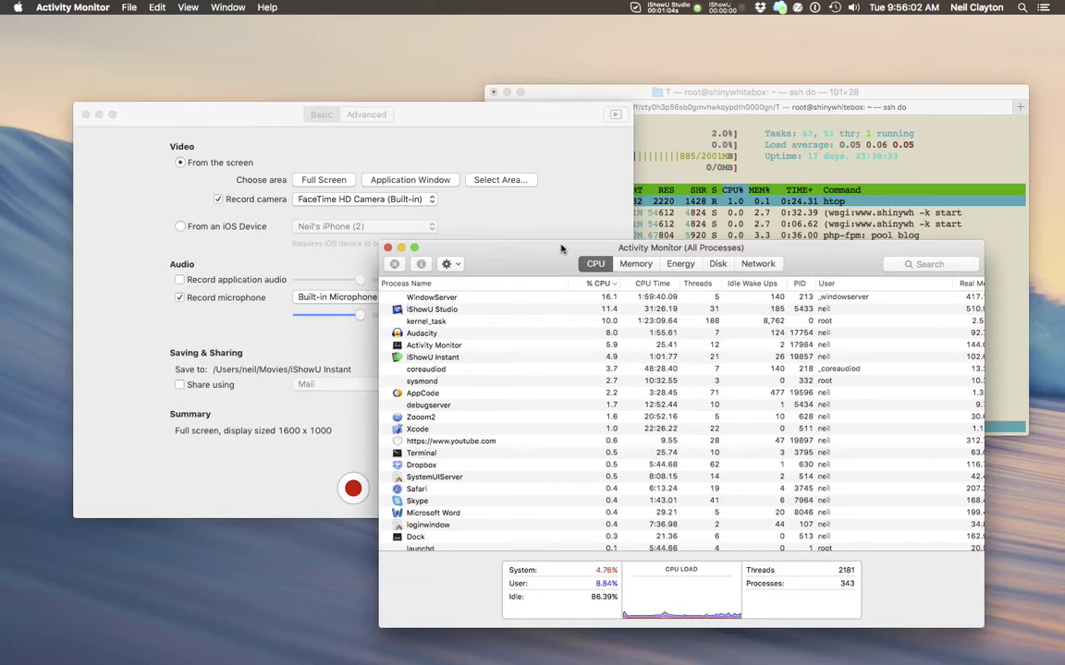
pyautogui.click(556, 253)
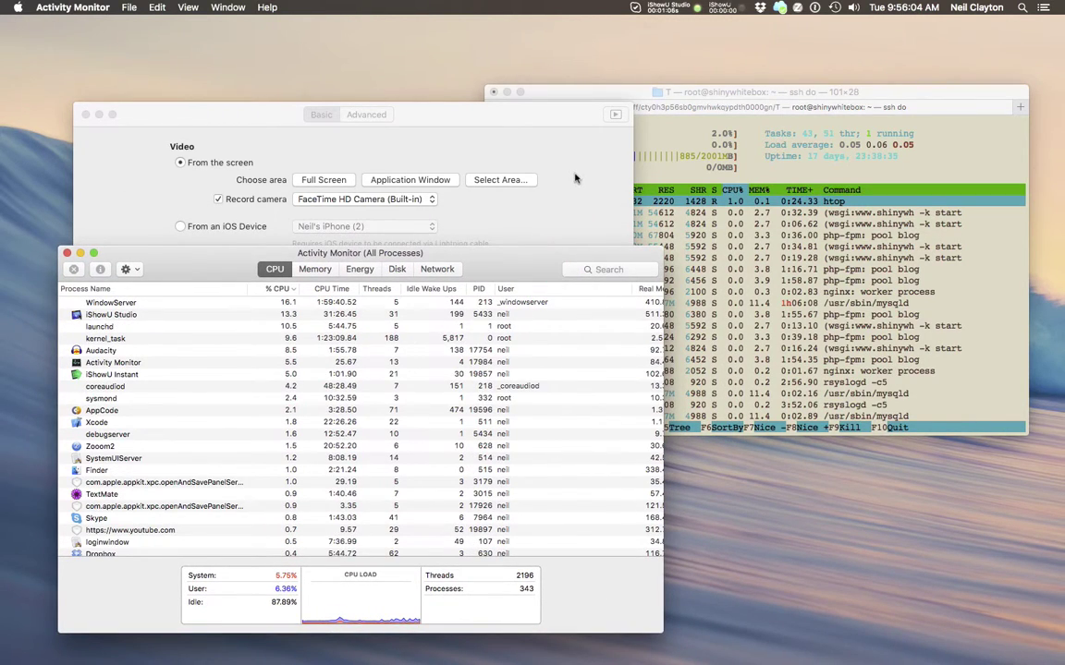
# Target the Terminal htop window as an 818 x 528 capture area via Application Window
pyautogui.click(774, 210)
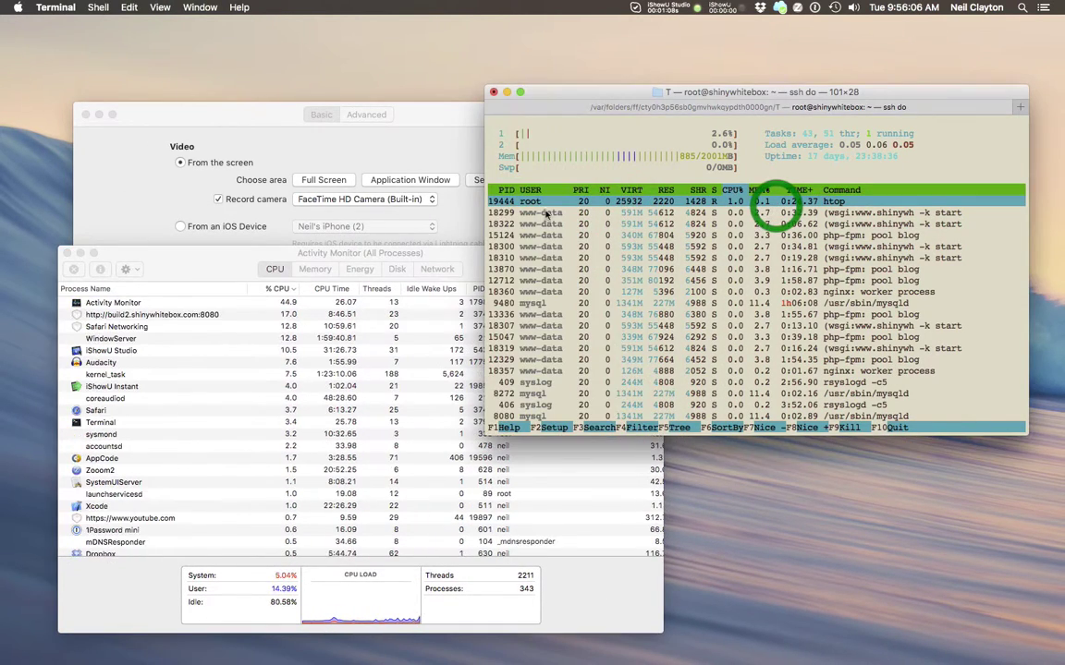
pyautogui.click(506, 153)
pyautogui.click(431, 179)
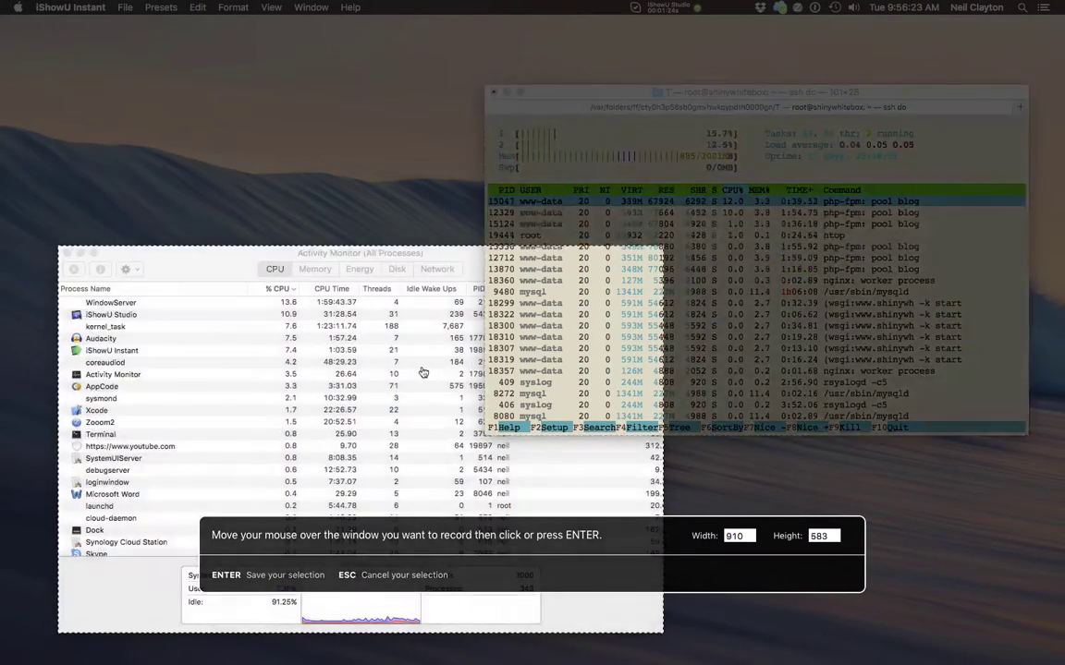
# Capture the Activity Monitor window, minimize Terminal, reposition Activity Monitor and preview the area
pyautogui.click(422, 373)
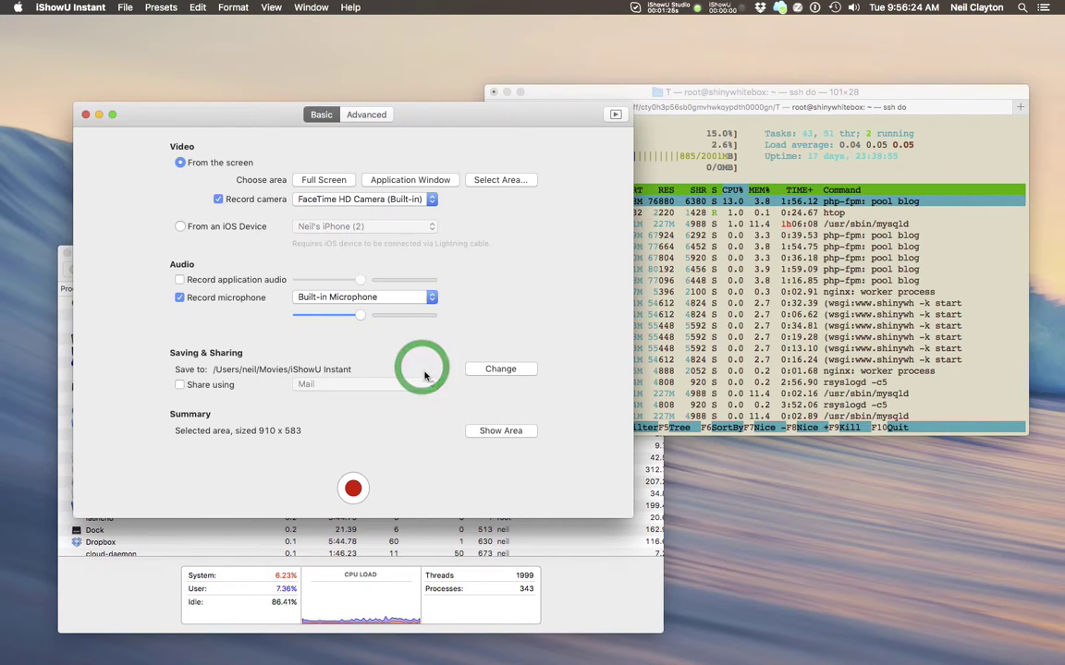
pyautogui.click(476, 434)
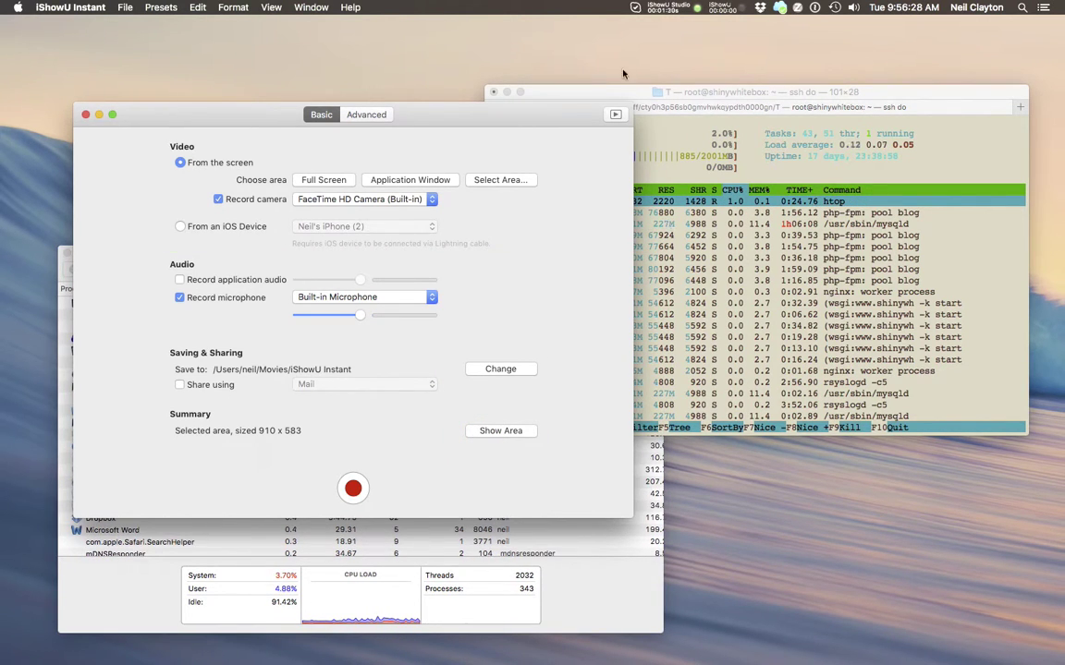
pyautogui.doubleClick(628, 91)
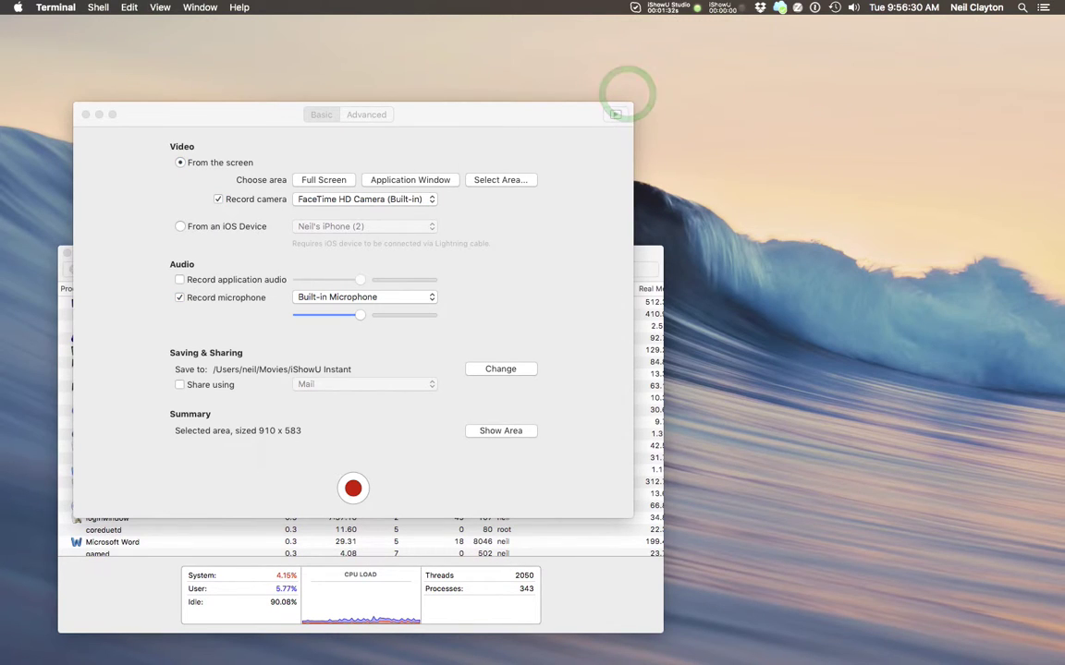
pyautogui.click(590, 600)
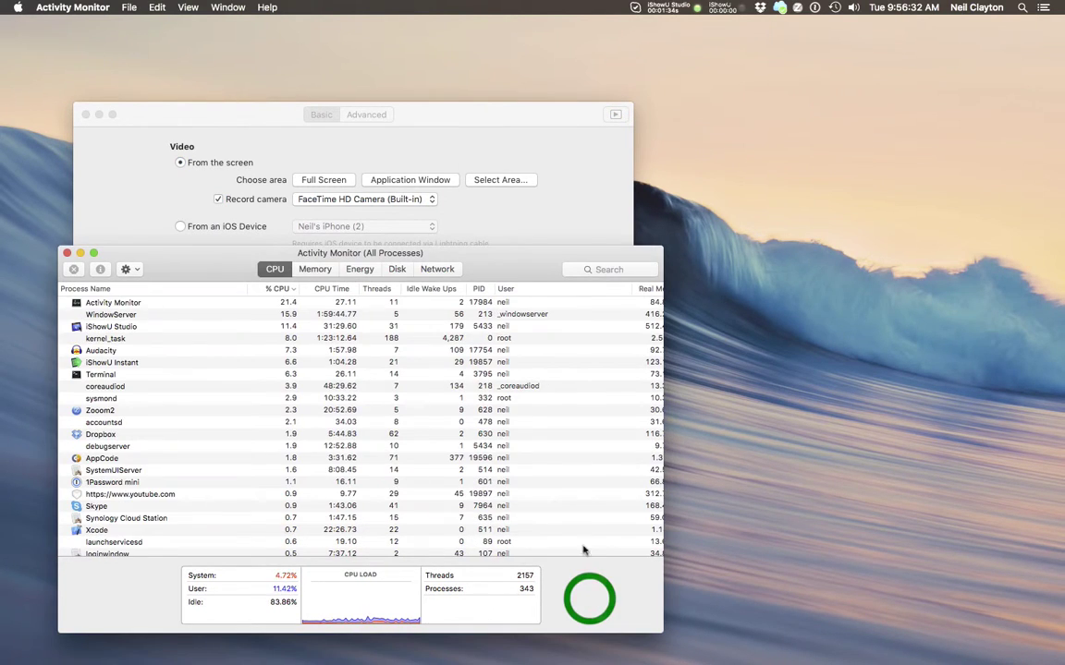
pyautogui.moveTo(467, 265); pyautogui.dragTo(823, 238)
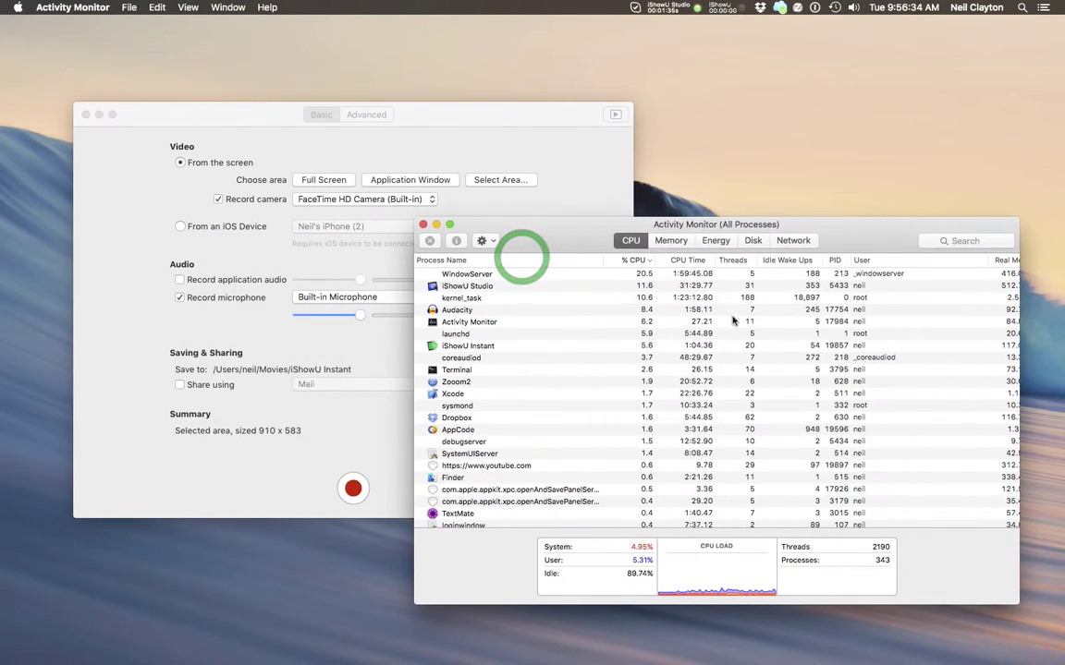
pyautogui.click(368, 452)
pyautogui.click(475, 432)
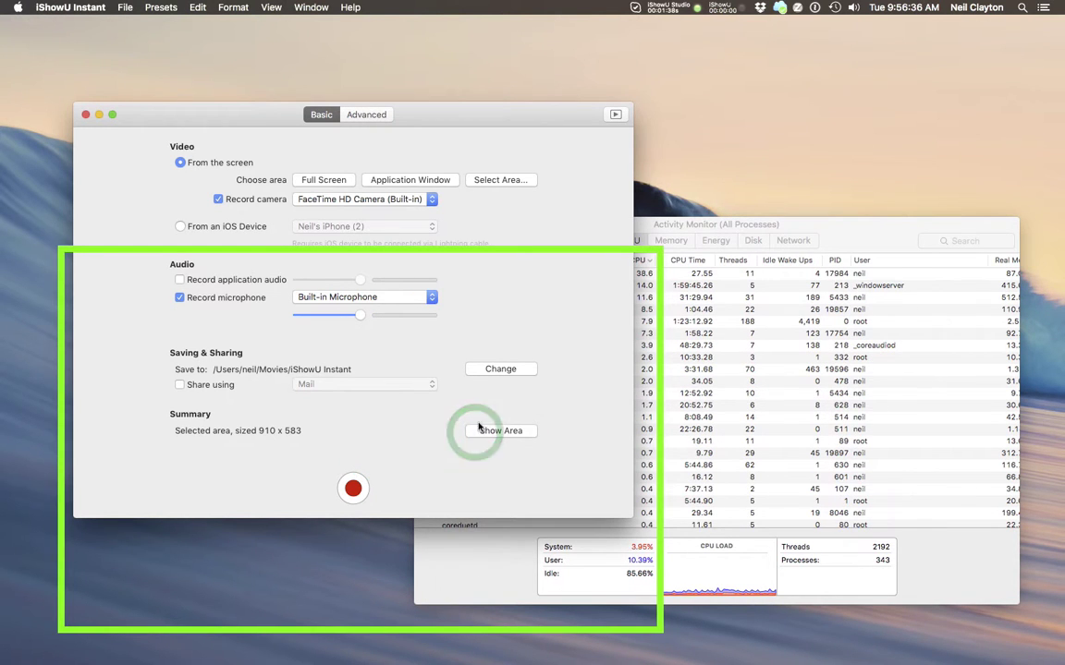
# Close Activity Monitor, restore the YouTube page in Safari, and start a custom Select Area region
pyautogui.click(862, 233)
pyautogui.press('super+w')
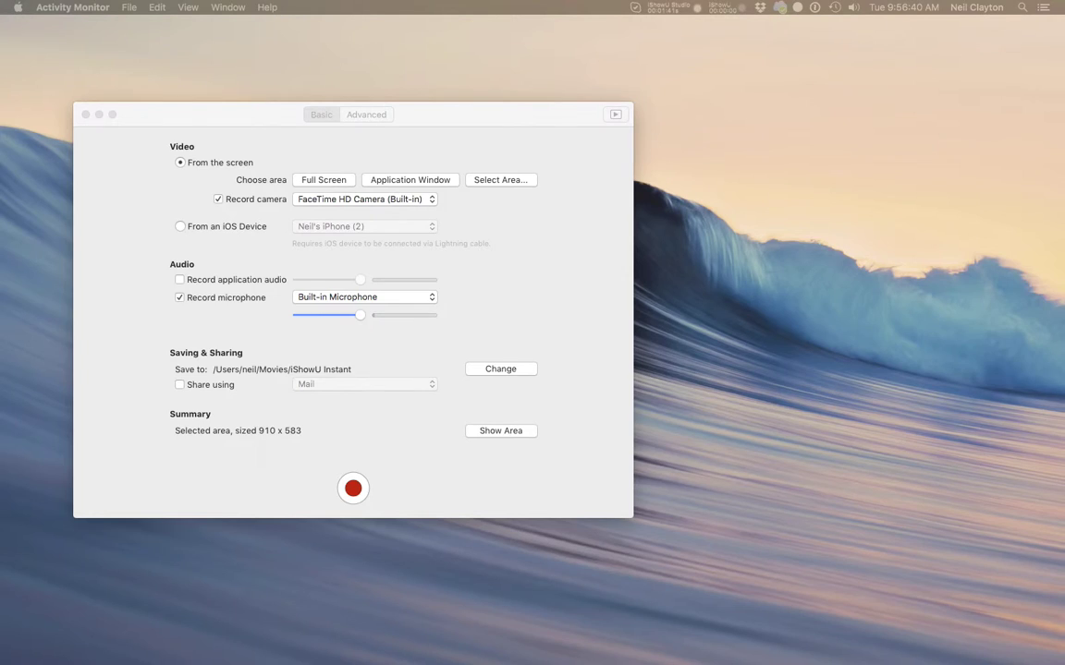
pyautogui.click(532, 658)
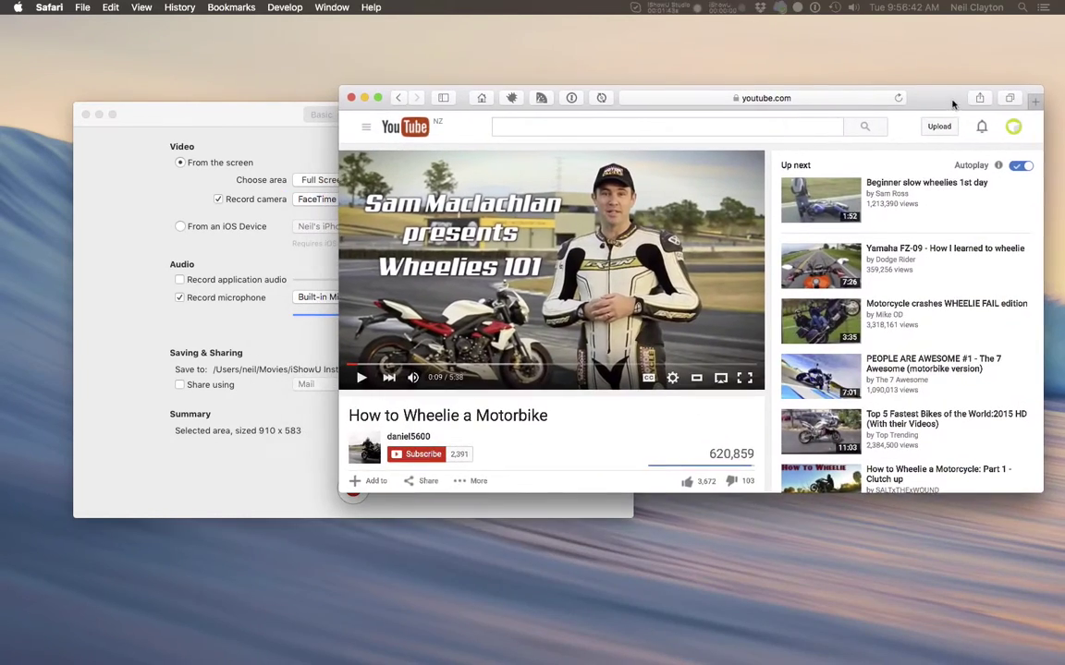
pyautogui.click(238, 423)
pyautogui.click(499, 178)
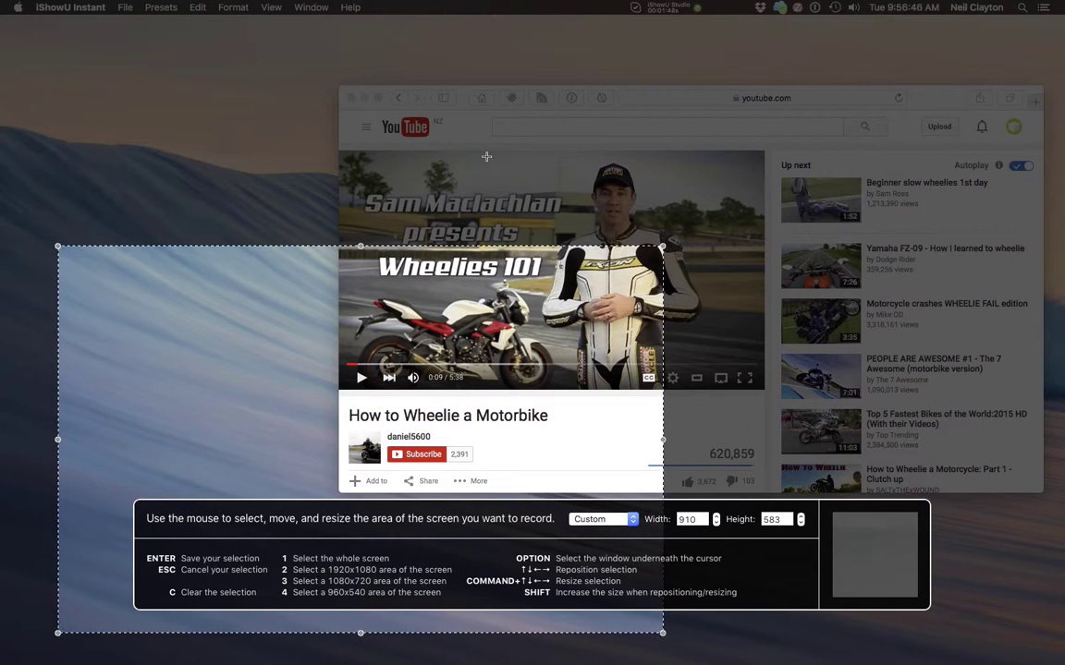
# Drag out three trial capture regions across the YouTube video
pyautogui.moveTo(235, 101); pyautogui.dragTo(629, 320)
pyautogui.moveTo(829, 34); pyautogui.dragTo(433, 384)
pyautogui.moveTo(204, 304); pyautogui.dragTo(546, 450)
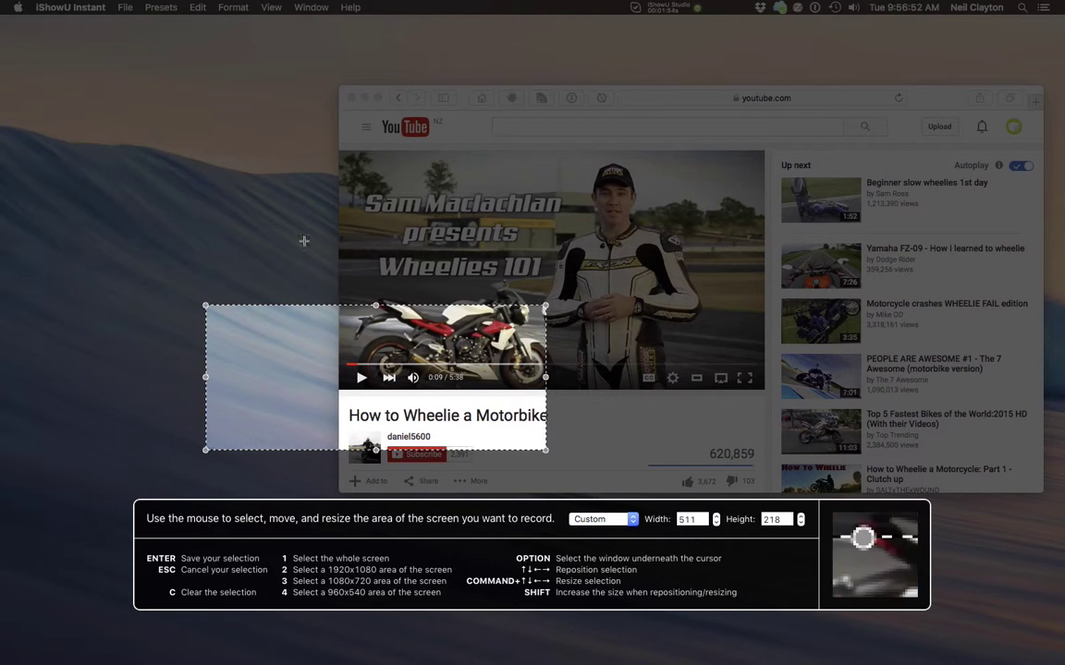
# Try the 1280x720 and 960x540 presets, then number keys 1, 3 and 4
pyautogui.click(602, 520)
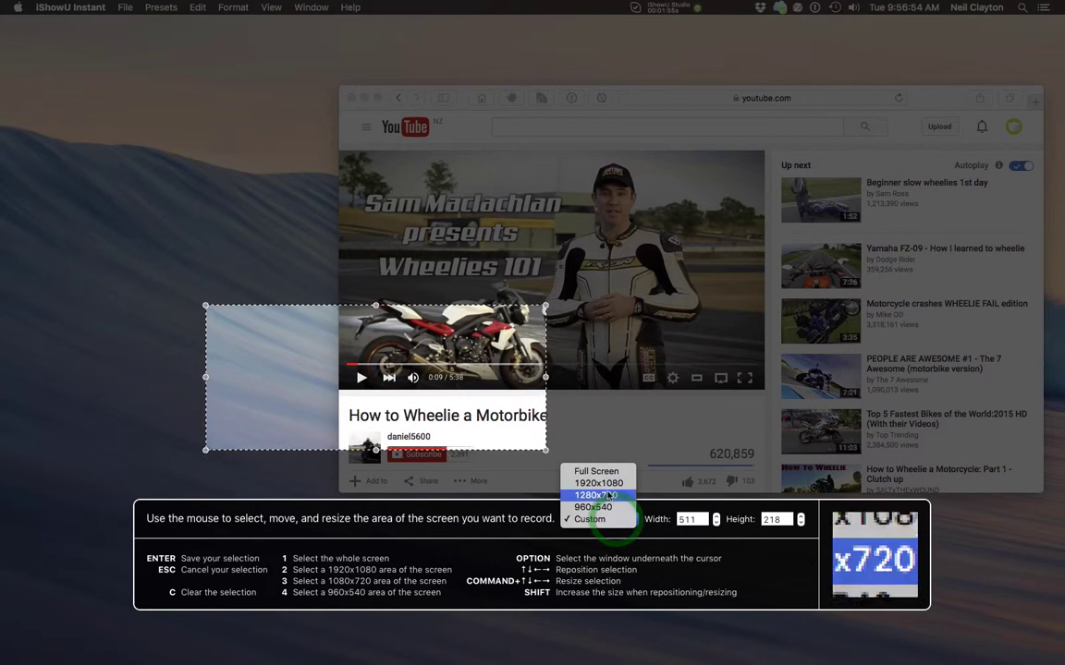
pyautogui.click(606, 503)
pyautogui.click(603, 520)
pyautogui.click(603, 534)
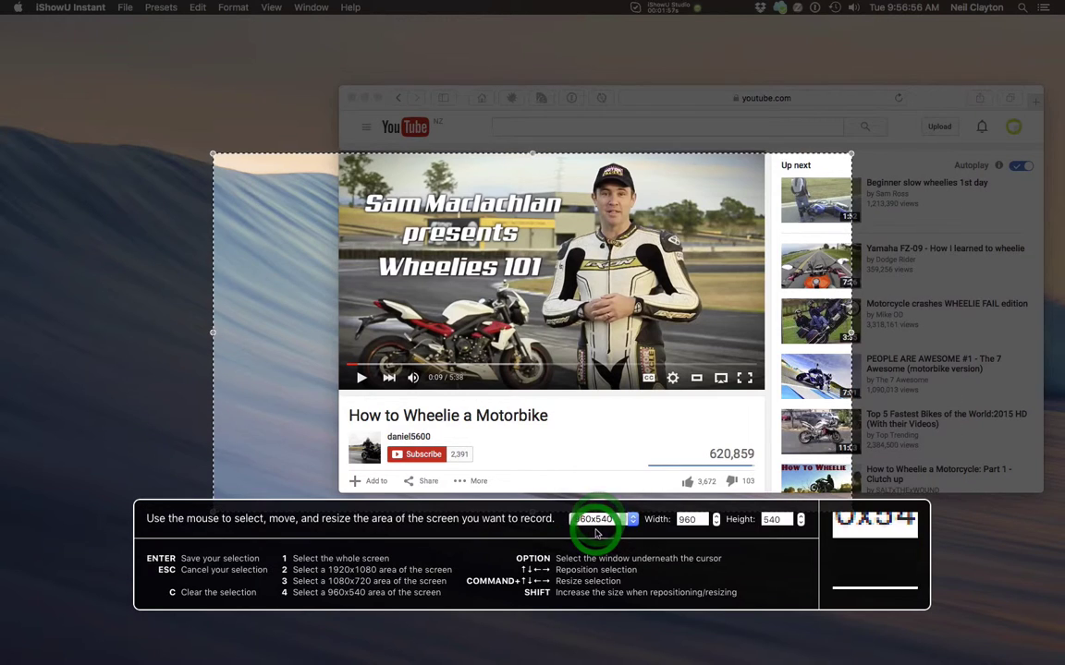
pyautogui.press('1')
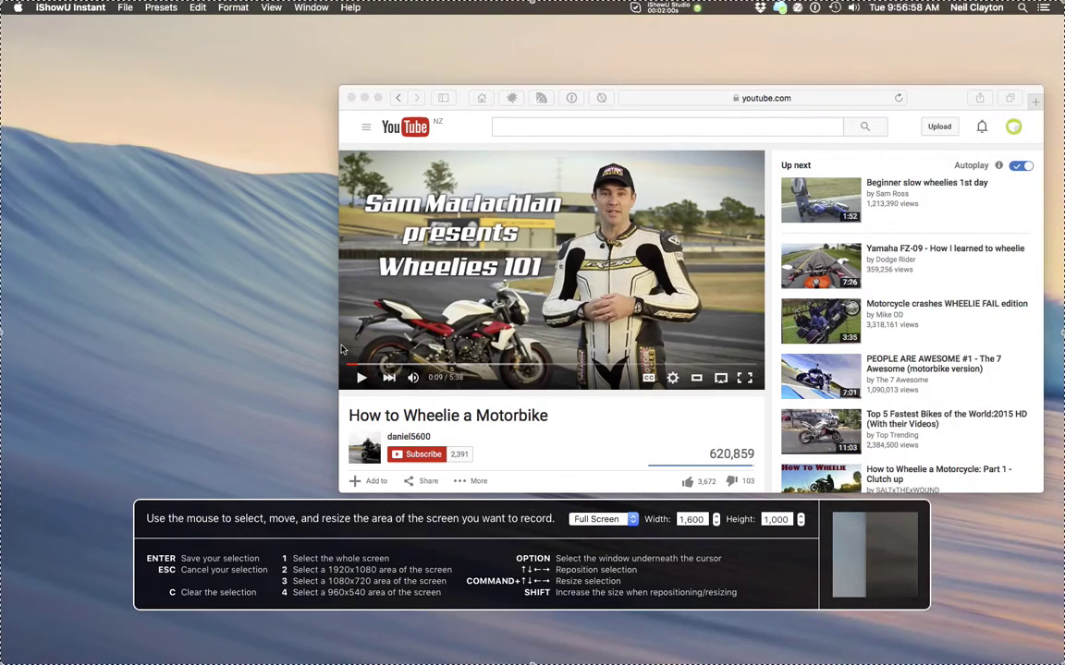
pyautogui.press('3')
pyautogui.press('4')
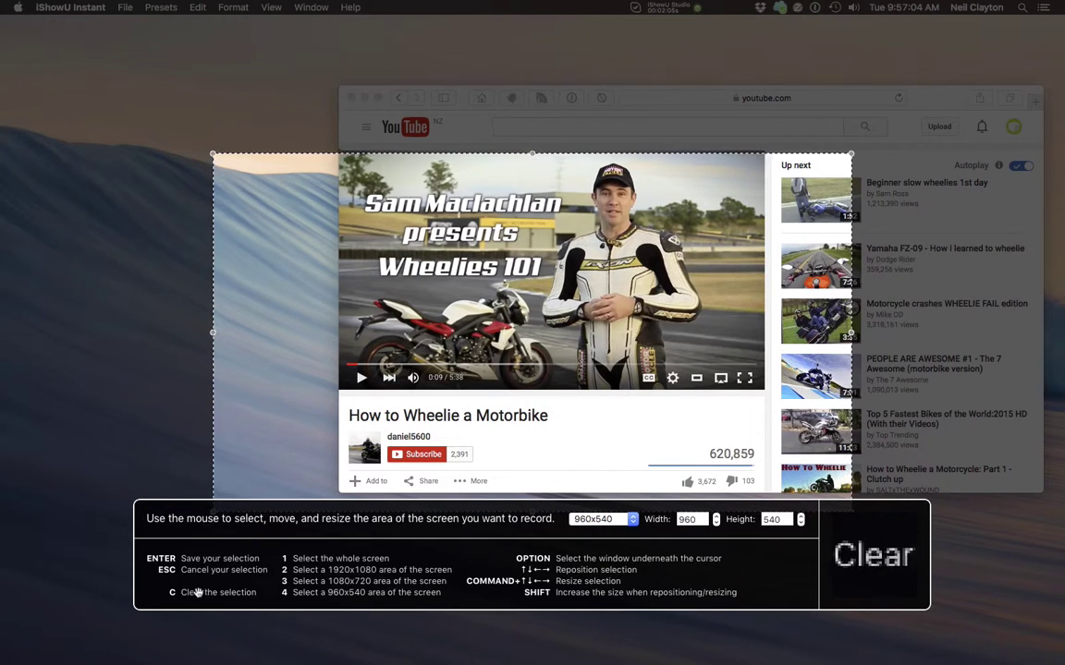
# Set the area Width to 1,234 and select the Height value 540
pyautogui.click(689, 520)
pyautogui.doubleClick(689, 520)
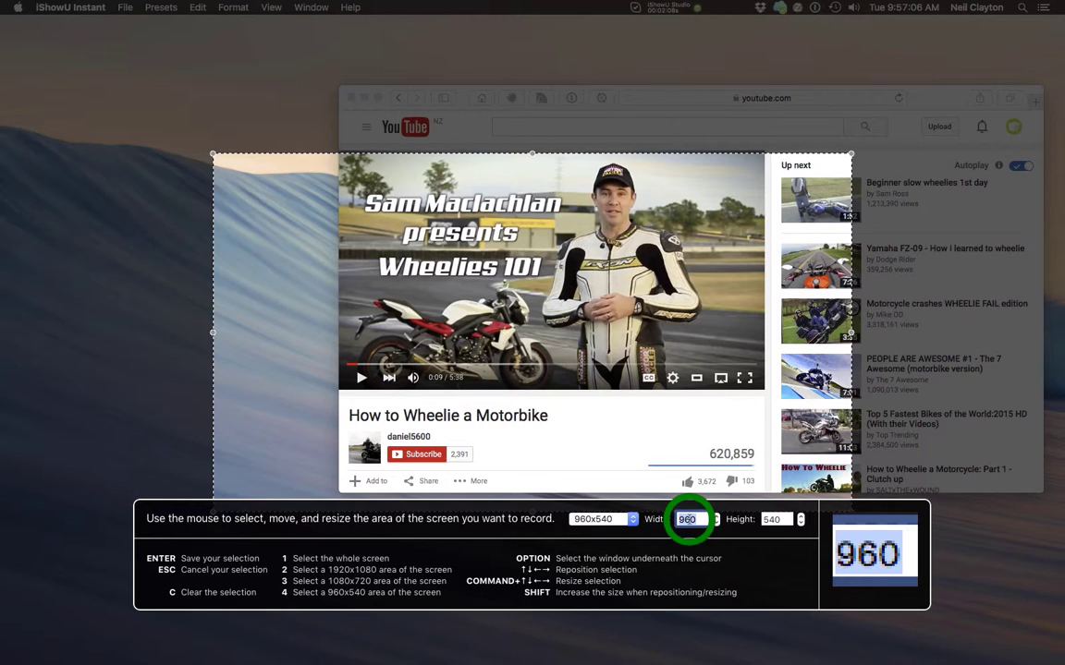
pyautogui.write('1,23')
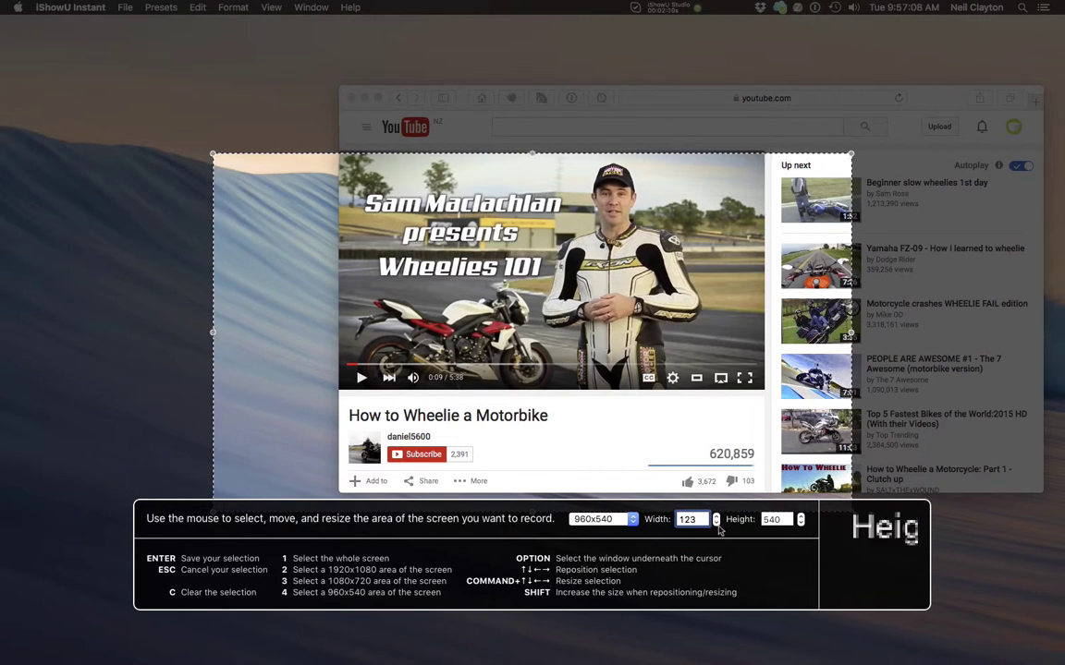
pyautogui.write('4')
pyautogui.doubleClick(774, 519)
# Enter height 432, then clear the selection and redraw a region over the YouTube video
pyautogui.write('43')
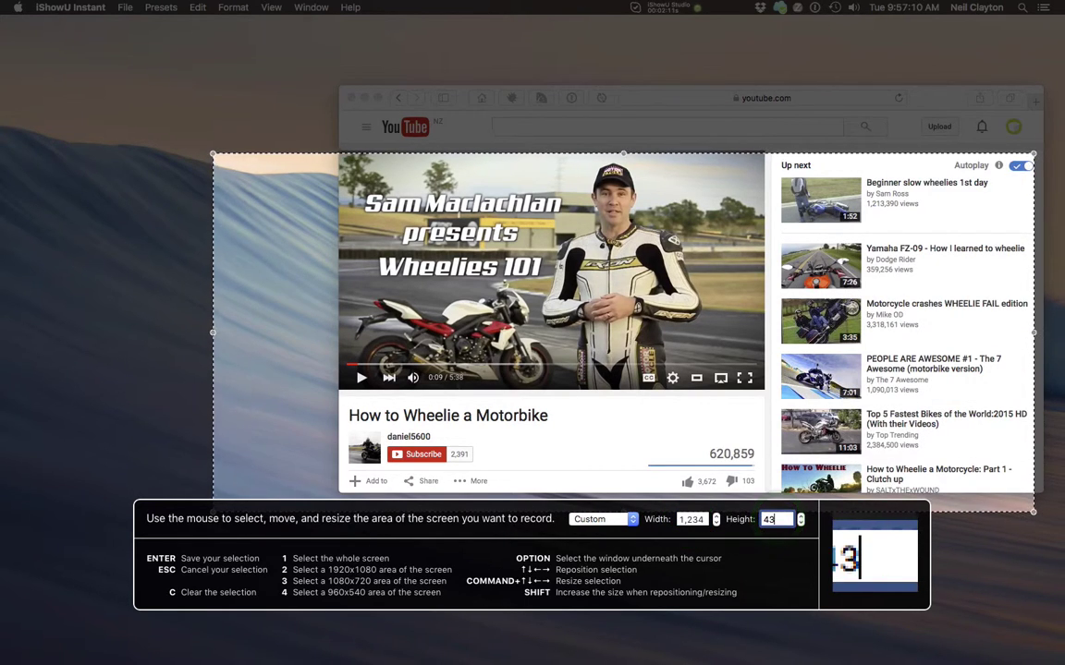
pyautogui.write('2')
pyautogui.moveTo(730, 350); pyautogui.dragTo(604, 276)
pyautogui.press('c')
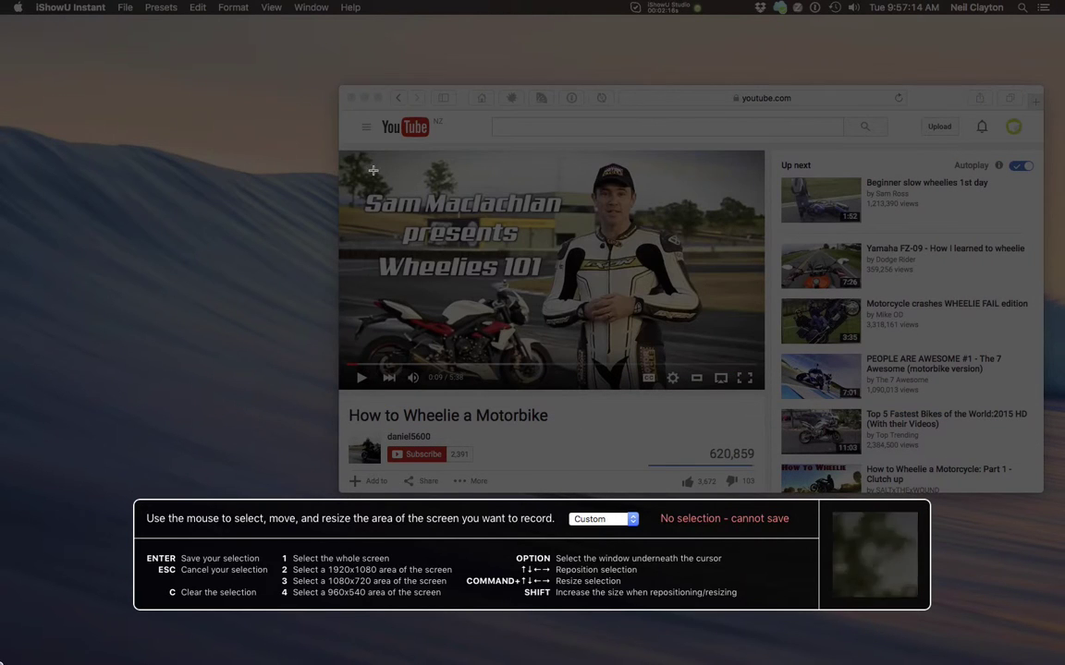
pyautogui.moveTo(344, 161); pyautogui.dragTo(758, 367)
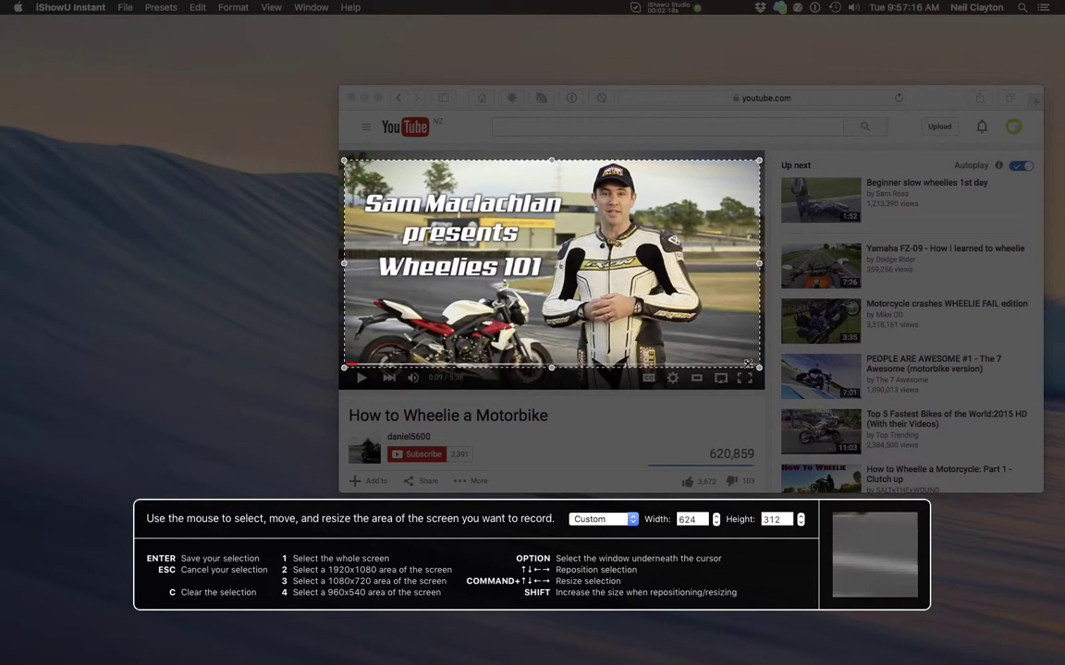
pyautogui.moveTo(534, 238)
pyautogui.mouseDown()
pyautogui.moveTo(563, 227)
pyautogui.moveTo(533, 226)
pyautogui.mouseUp()
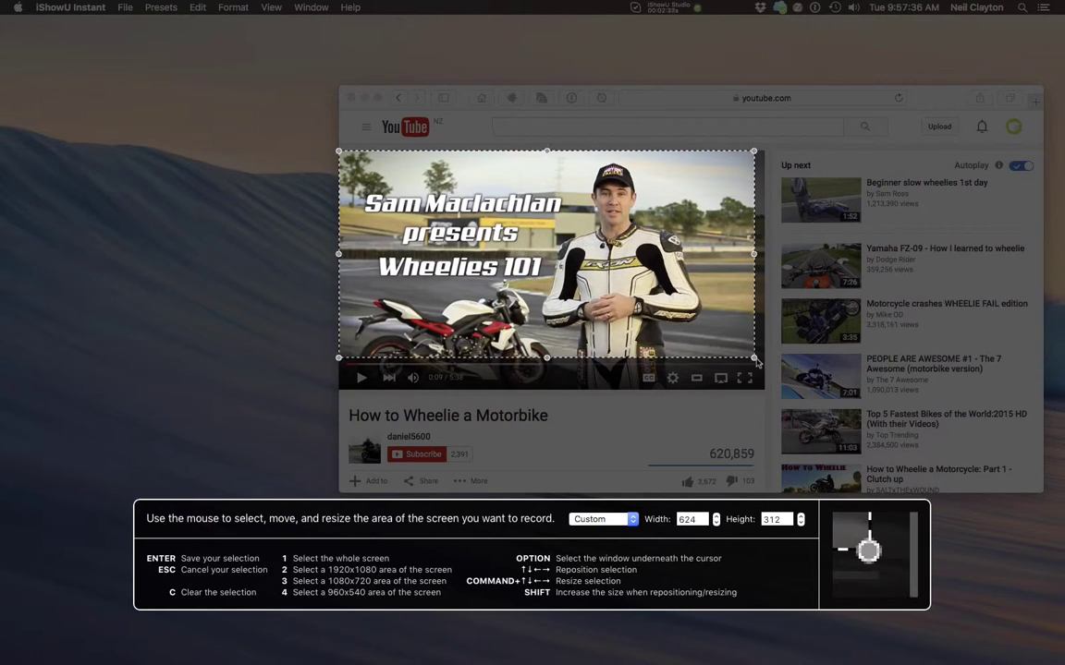
# Resize the region to exactly 639 x 320 with Command+arrow keys and save it
pyautogui.press('super+Right')
pyautogui.press('super+Right')
pyautogui.press('super+Right')
pyautogui.press('super+Right')
pyautogui.press('super+Right')
pyautogui.press('super+Right')
pyautogui.press('super+Right')
pyautogui.press('super+Right')
pyautogui.press('super+Right')
pyautogui.press('super+Right')
pyautogui.press('super+Right')
pyautogui.press('super+Right')
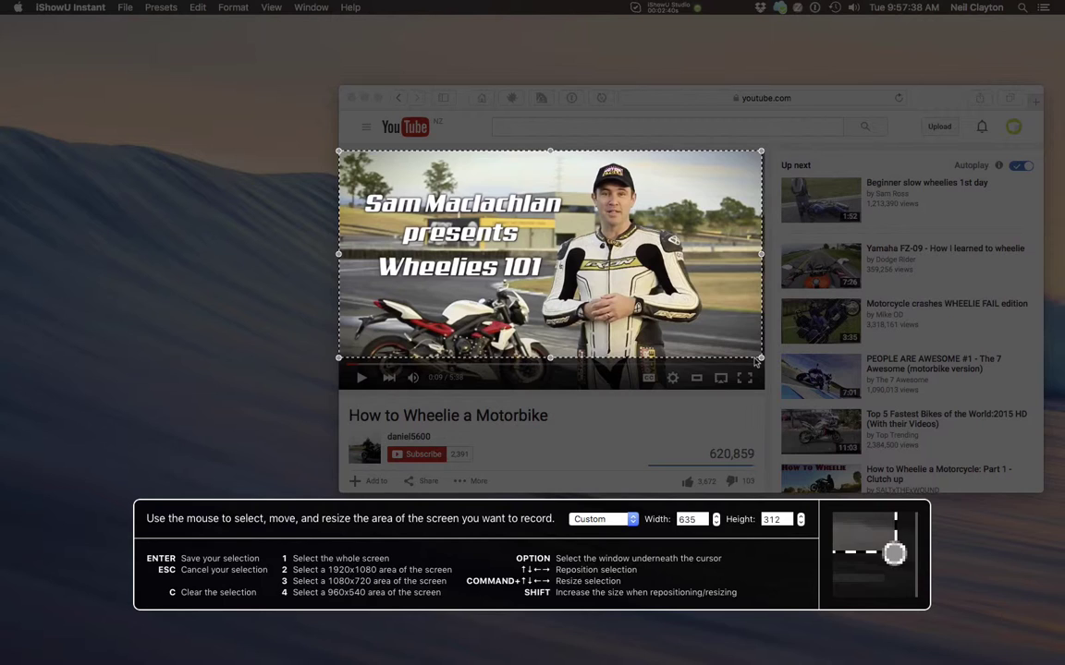
pyautogui.press('super+Down')
pyautogui.press('super+Down')
pyautogui.press('super+Down')
pyautogui.press('super+Down')
pyautogui.press('super+Down')
pyautogui.press('super+Down')
pyautogui.press('super+Down')
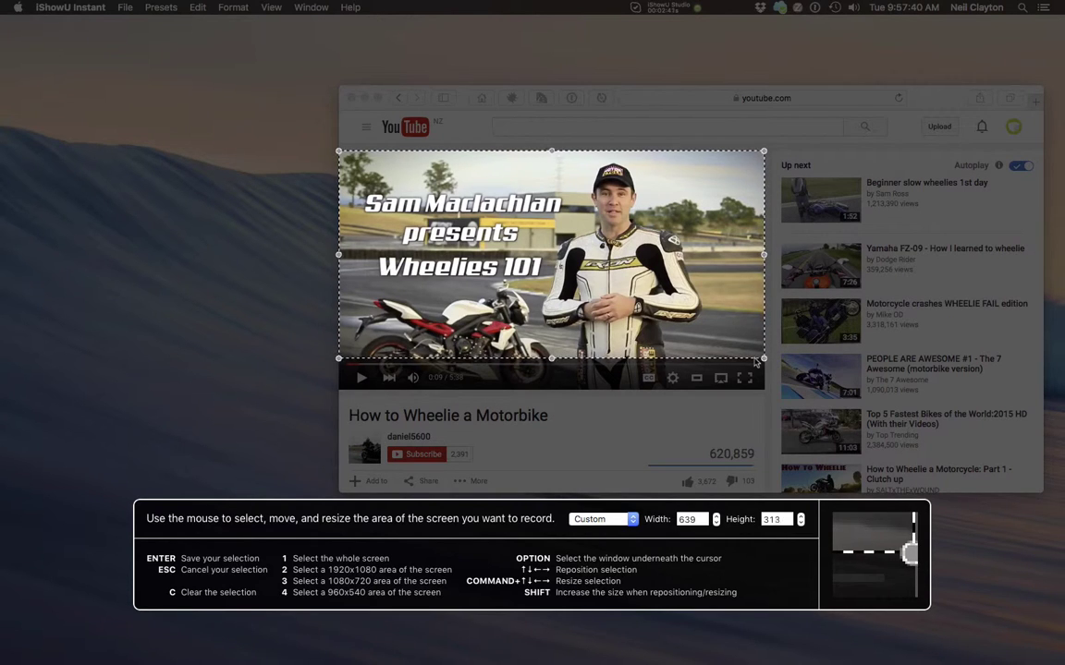
pyautogui.press('super+Right')
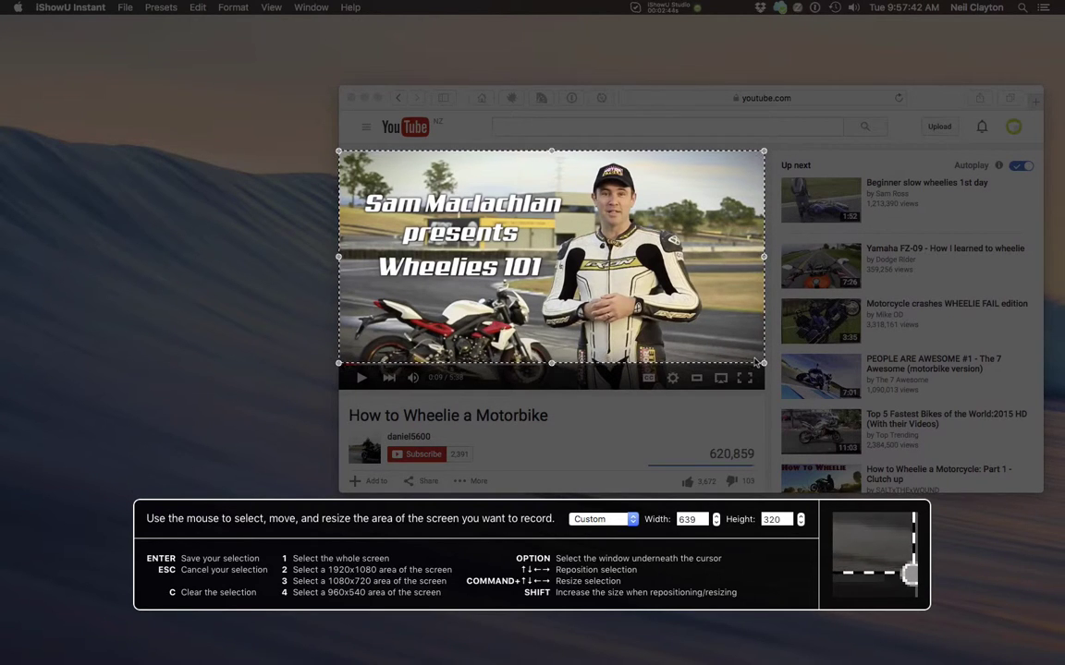
pyautogui.press('super+Down')
pyautogui.press('Return')
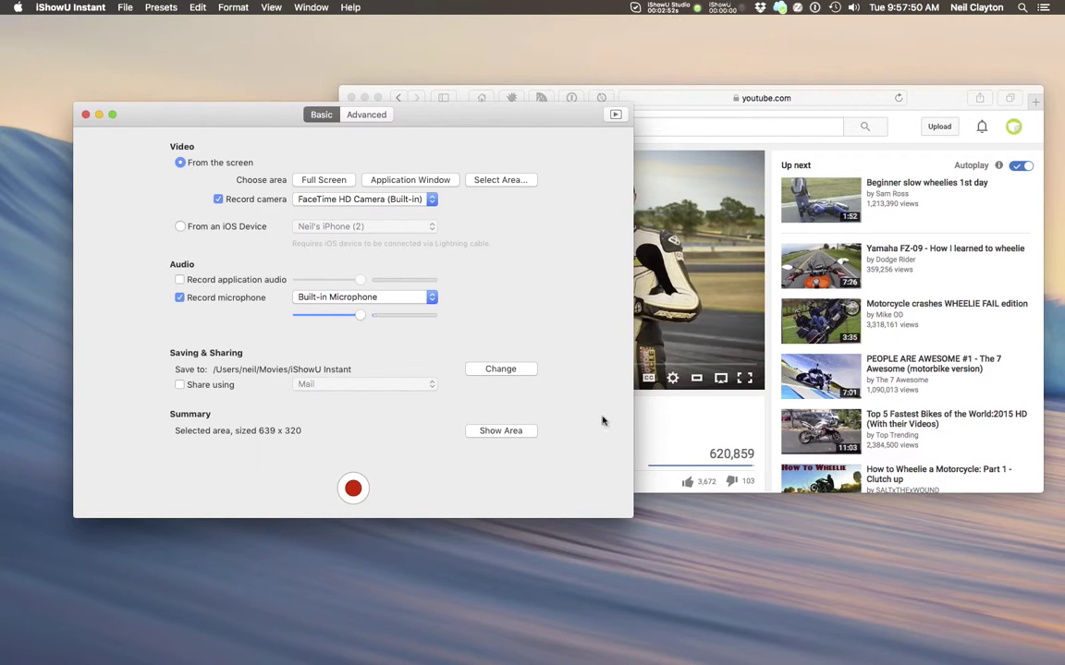
pyautogui.click(492, 463)
pyautogui.click(499, 430)
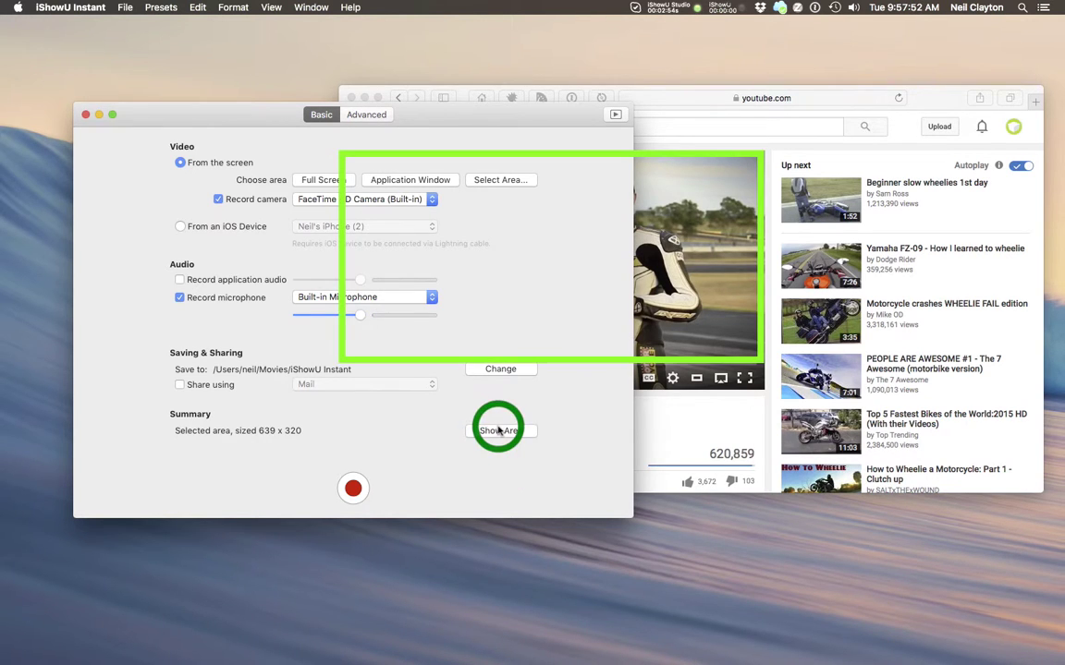
pyautogui.click(499, 430)
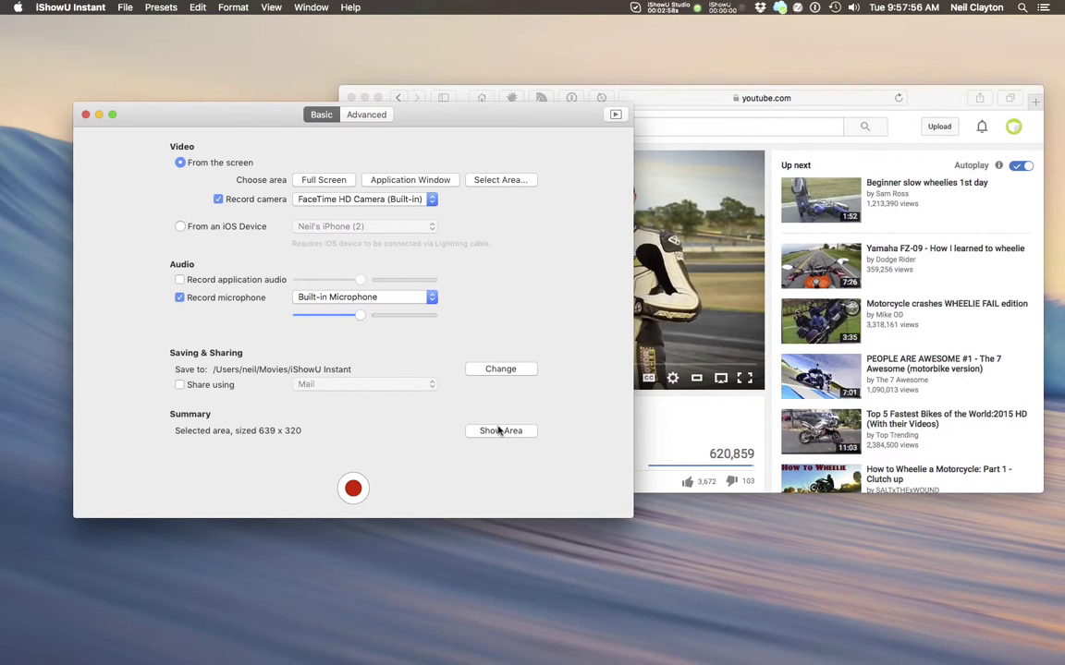
pyautogui.click(499, 431)
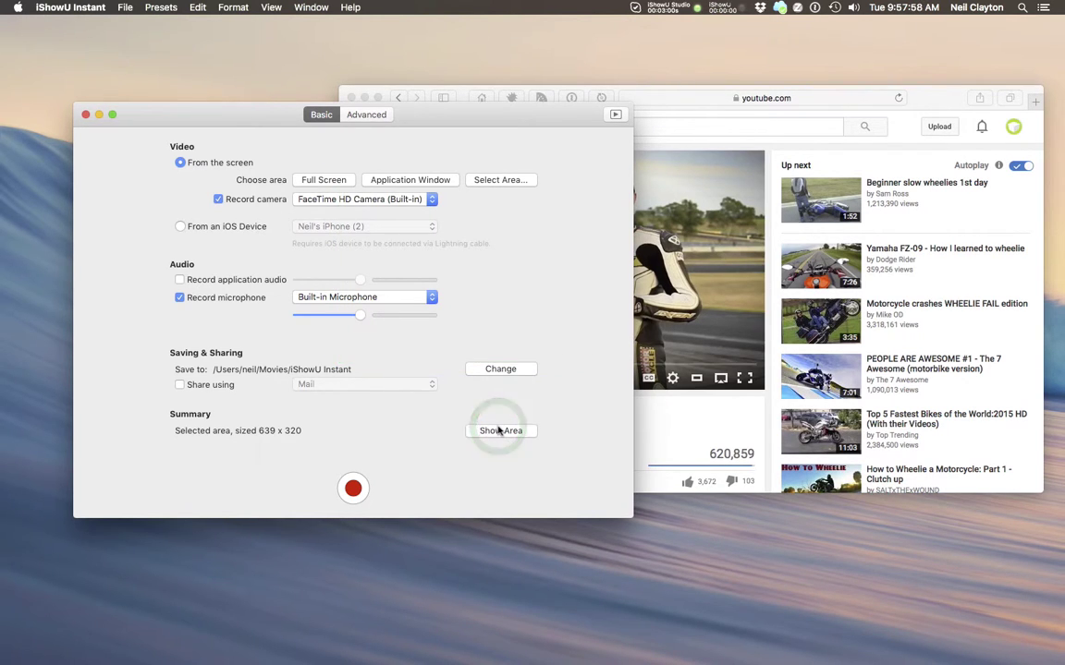